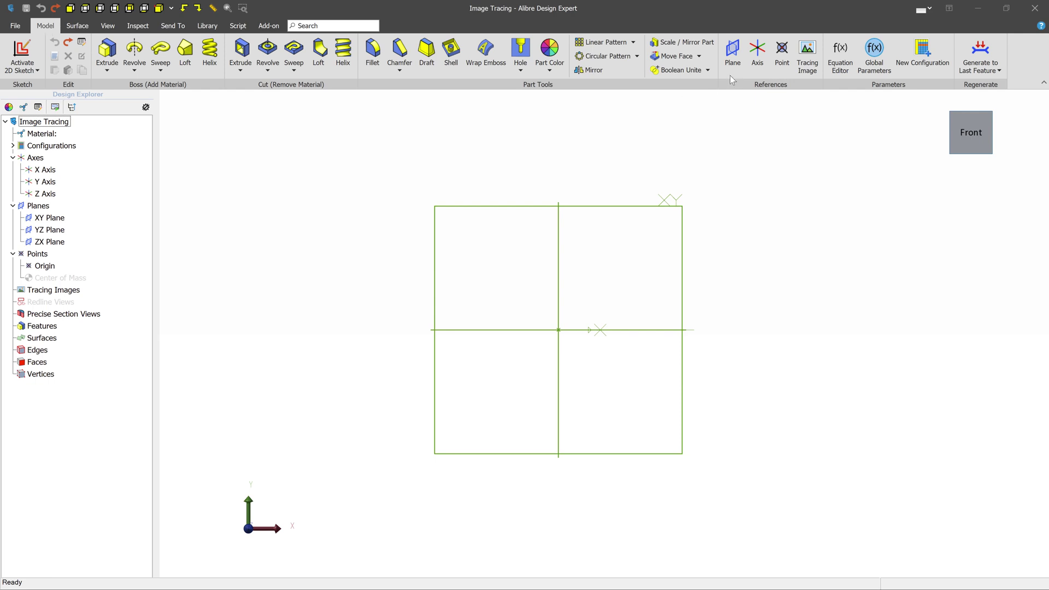
Load the shock absorber picture as a tracing image on the XY Plane and centre it in view.
click(810, 57)
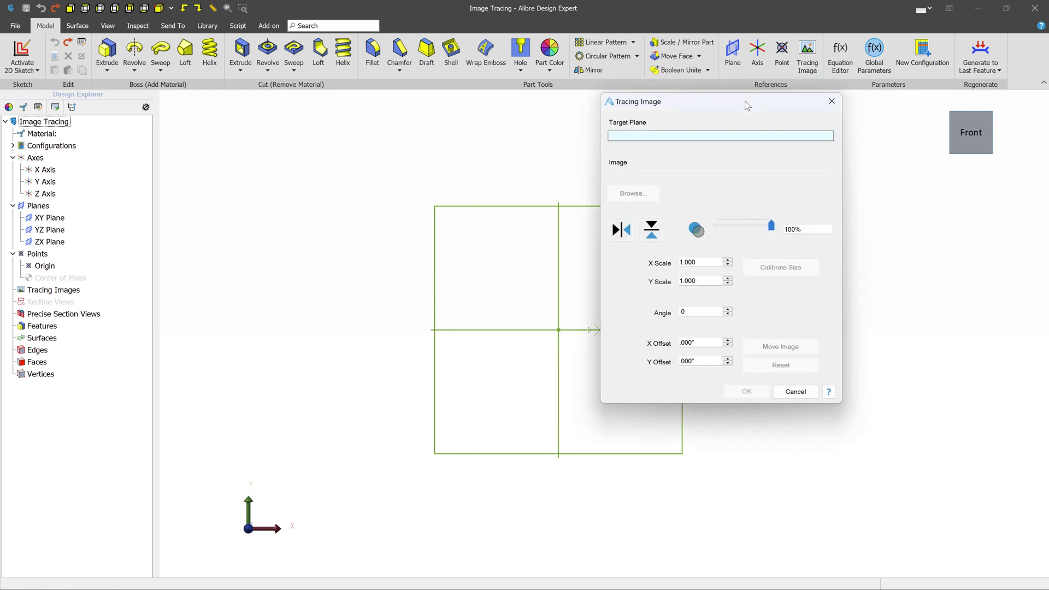
drag(745, 101, 852, 150)
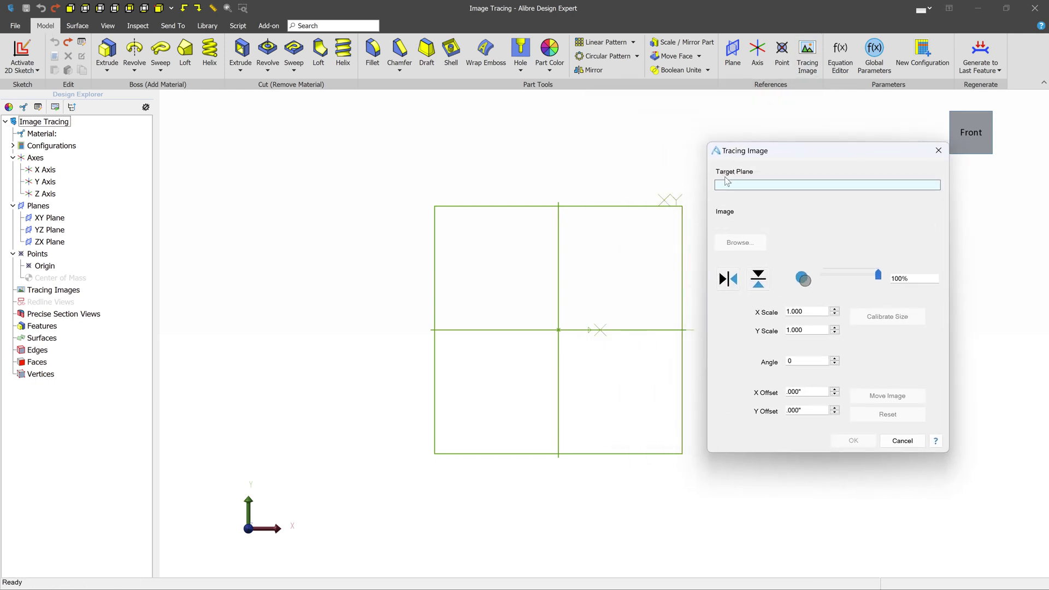
click(506, 211)
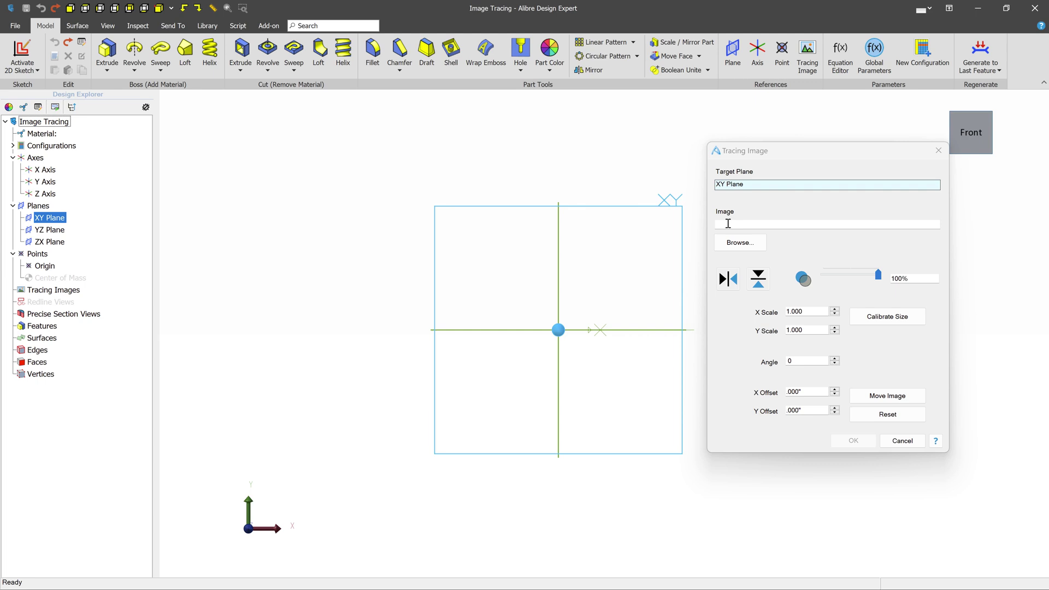
click(740, 242)
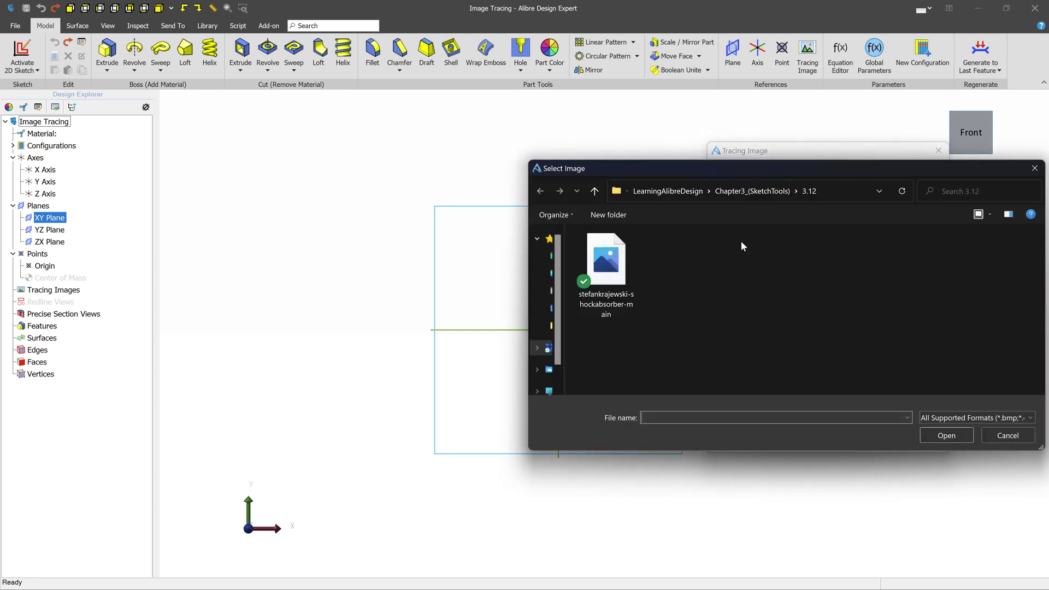
click(614, 255)
click(945, 435)
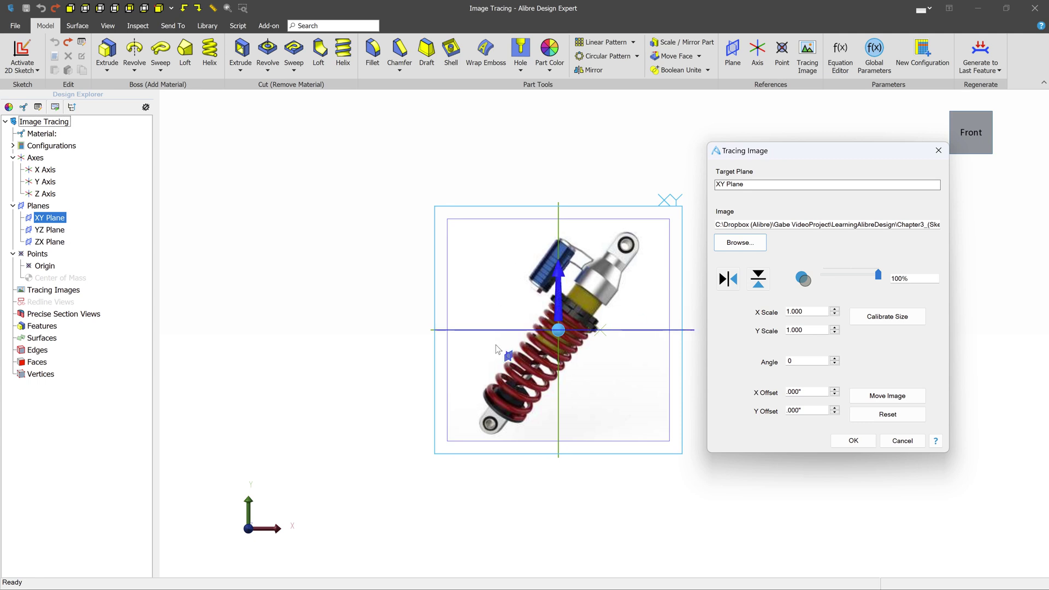
middle_drag(391, 326, 266, 306)
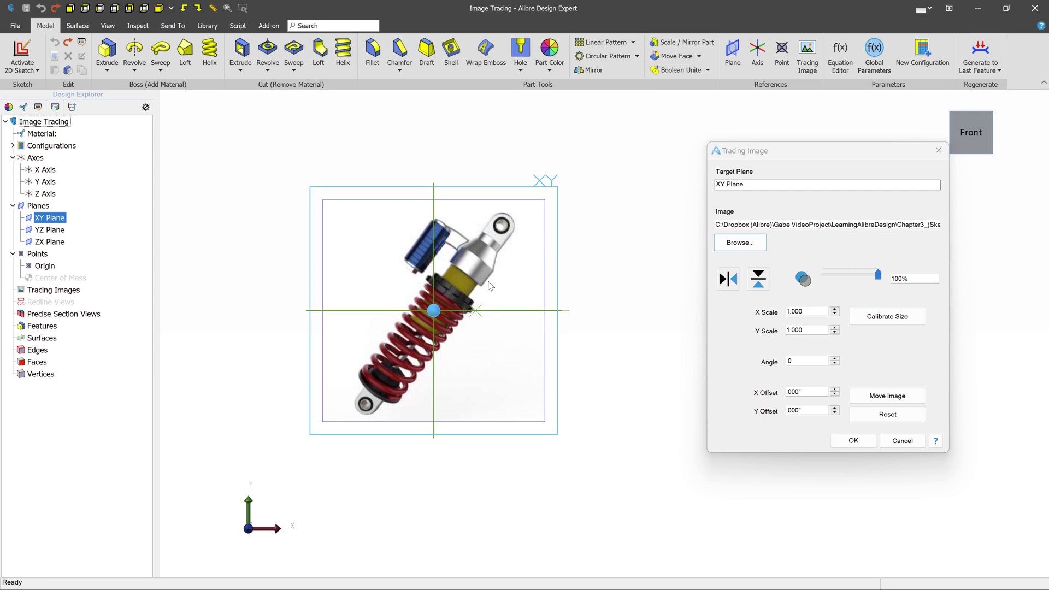
Try horizontal and vertical flips, undo both, and test the image opacity.
click(729, 280)
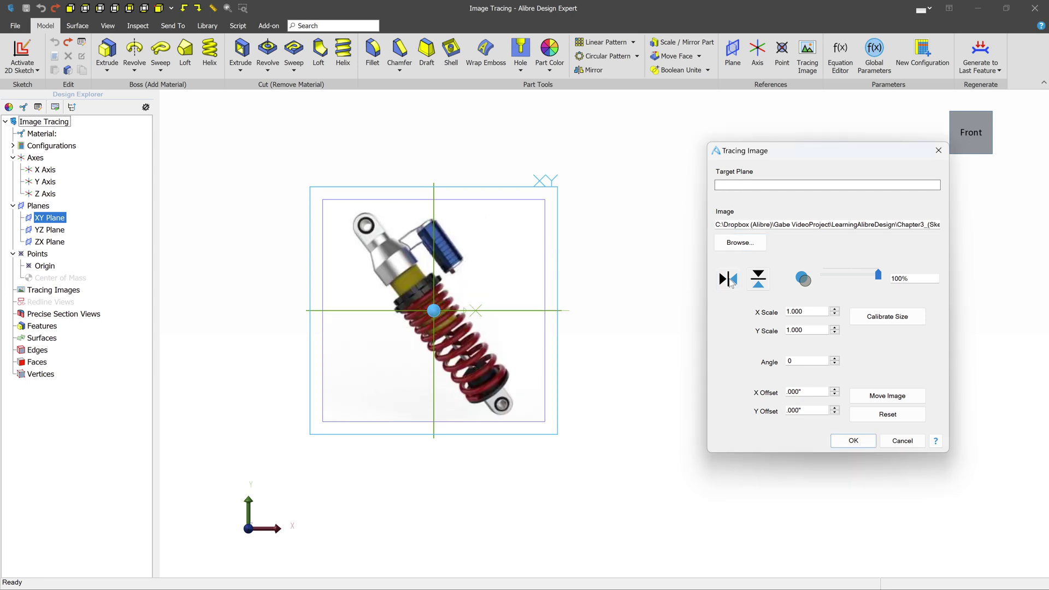
click(729, 280)
click(758, 279)
click(758, 279)
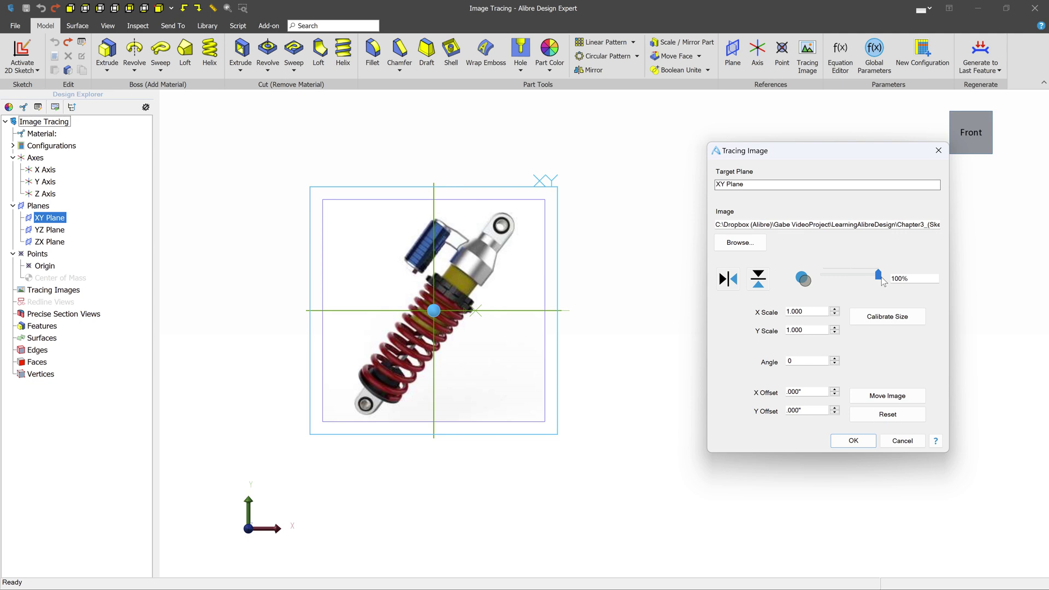
mouse_move(879, 276)
mouse_down()
mouse_move(833, 277)
mouse_move(880, 278)
mouse_up()
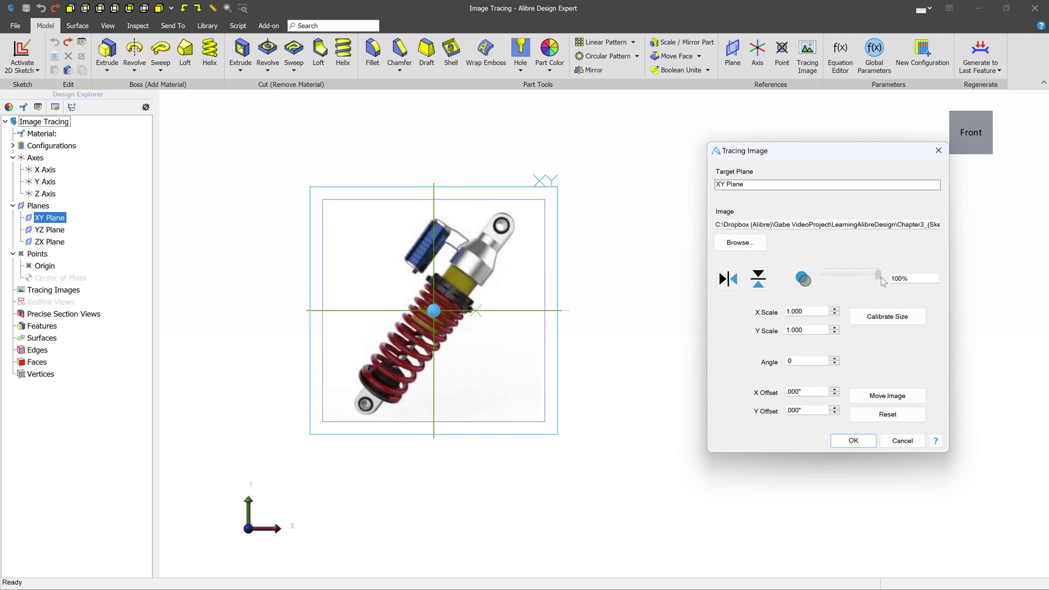
Calibrate the image size so the top and bottom eye centres are 6 inches apart.
click(886, 319)
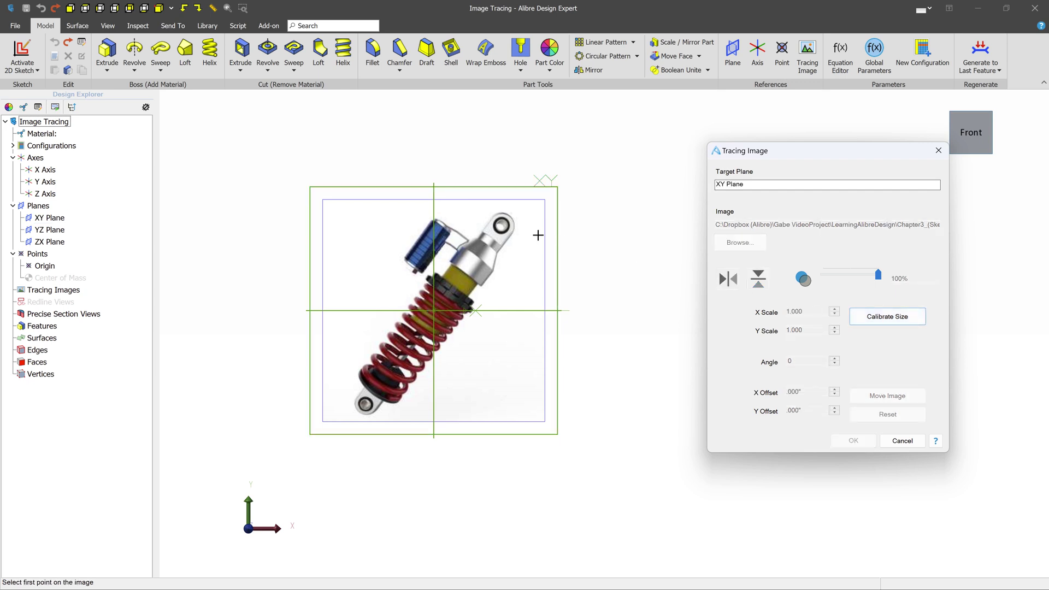
click(502, 225)
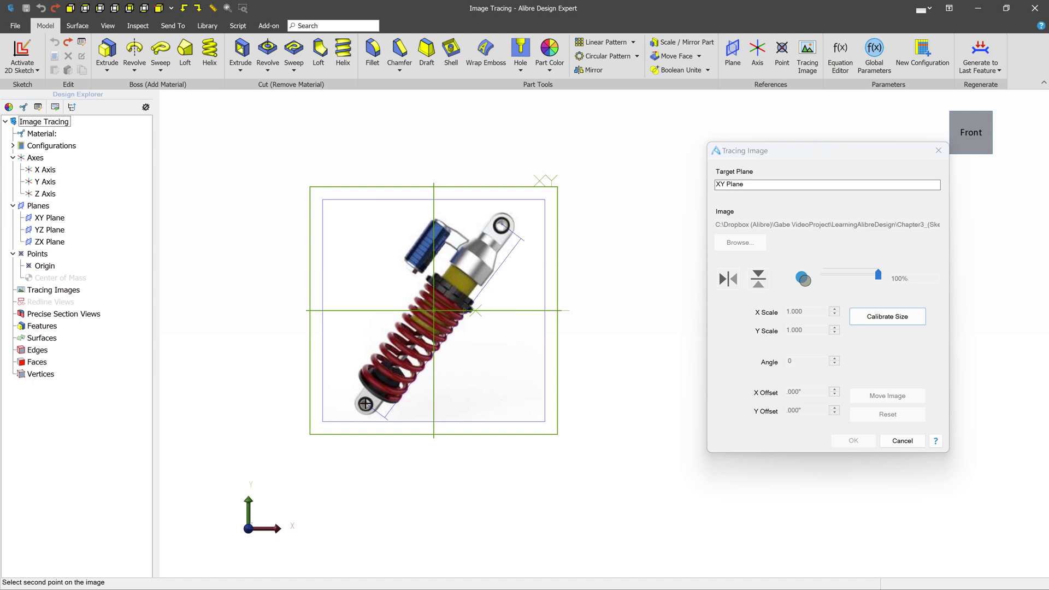
click(365, 404)
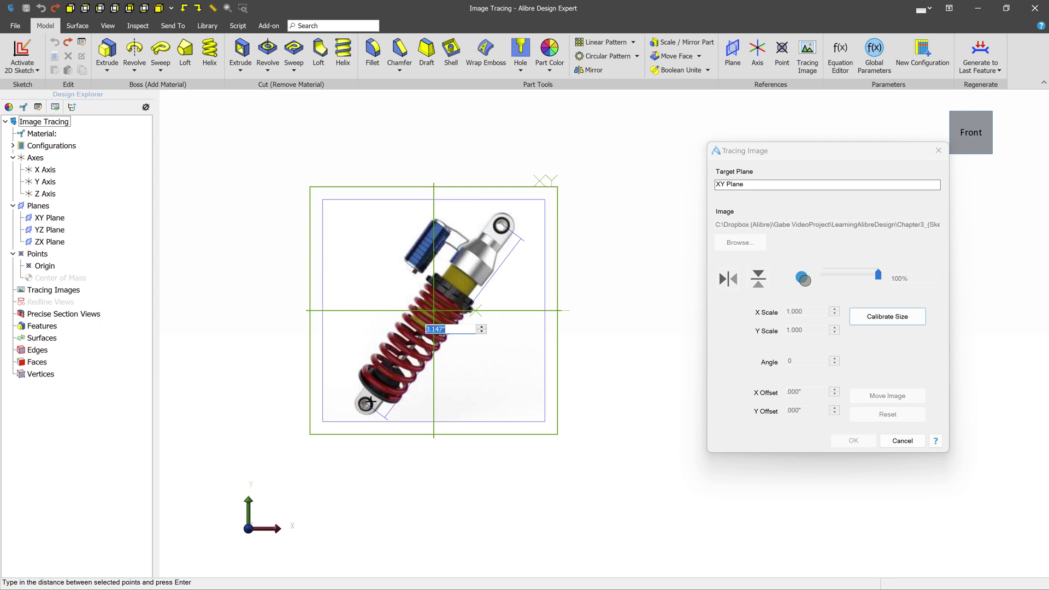
text(6)
key(Return)
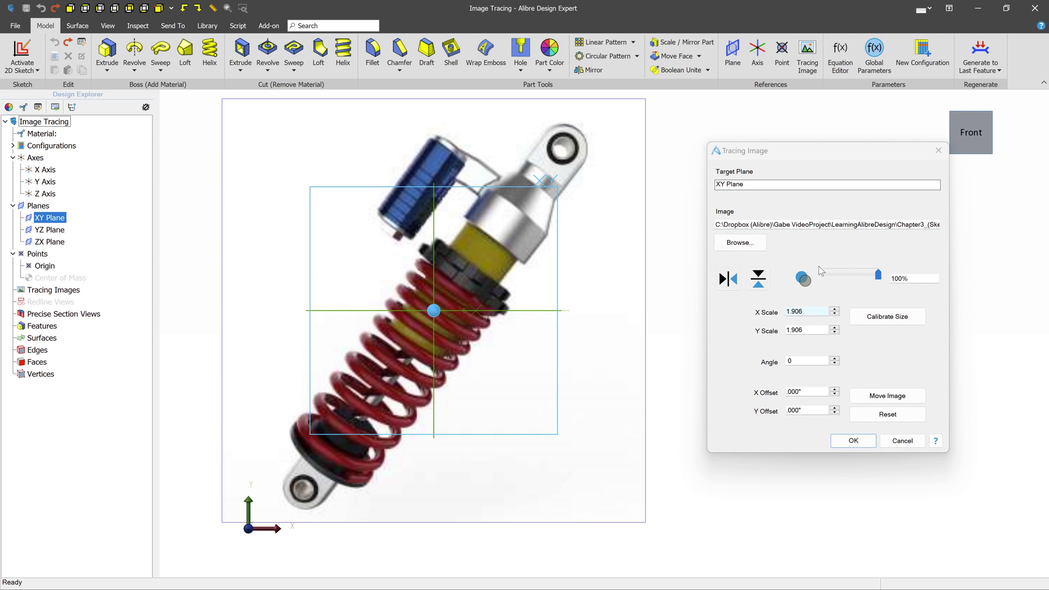
Rotate the tracing image by 38° so the shock absorber stands upright.
double_click(807, 361)
text(38)
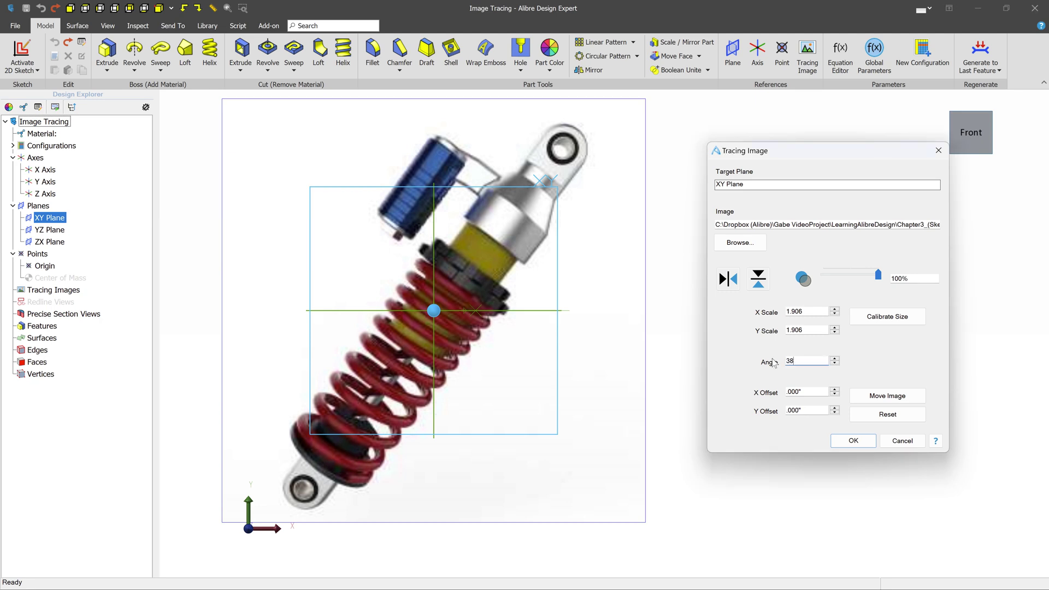
key(Tab)
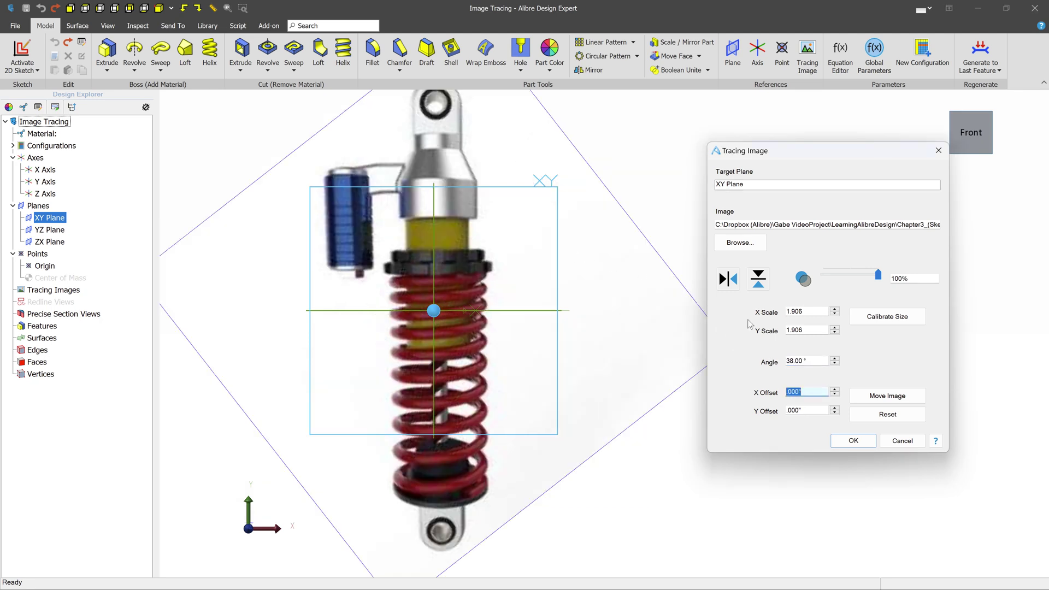
Reposition the image with Move Image, giving an X offset of -.073".
click(834, 391)
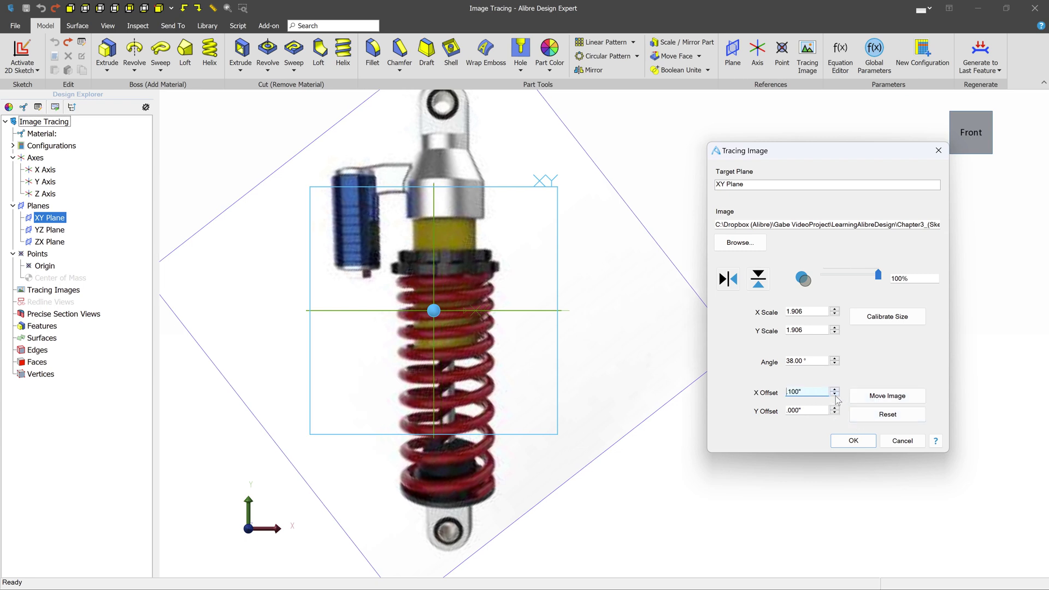
click(835, 394)
click(887, 395)
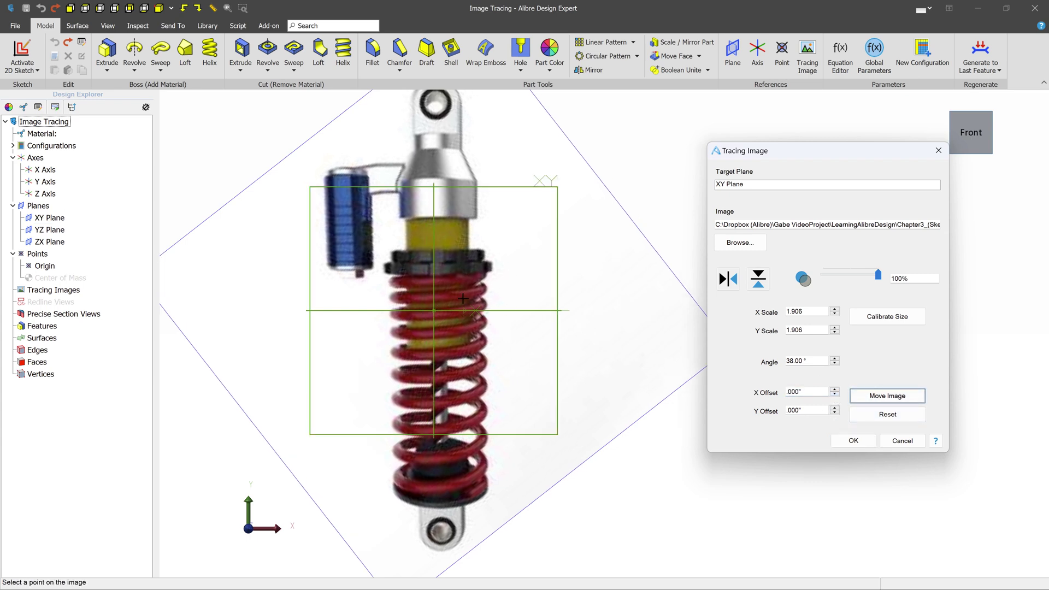
click(437, 315)
click(434, 315)
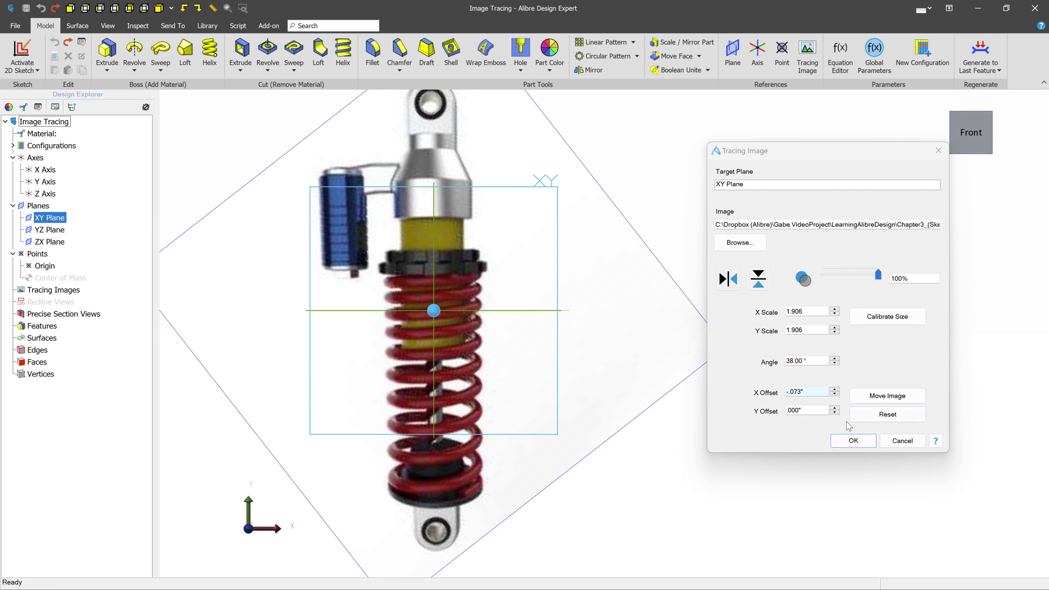
Accept the tracing image and start a 2D sketch on the XY Plane.
click(853, 440)
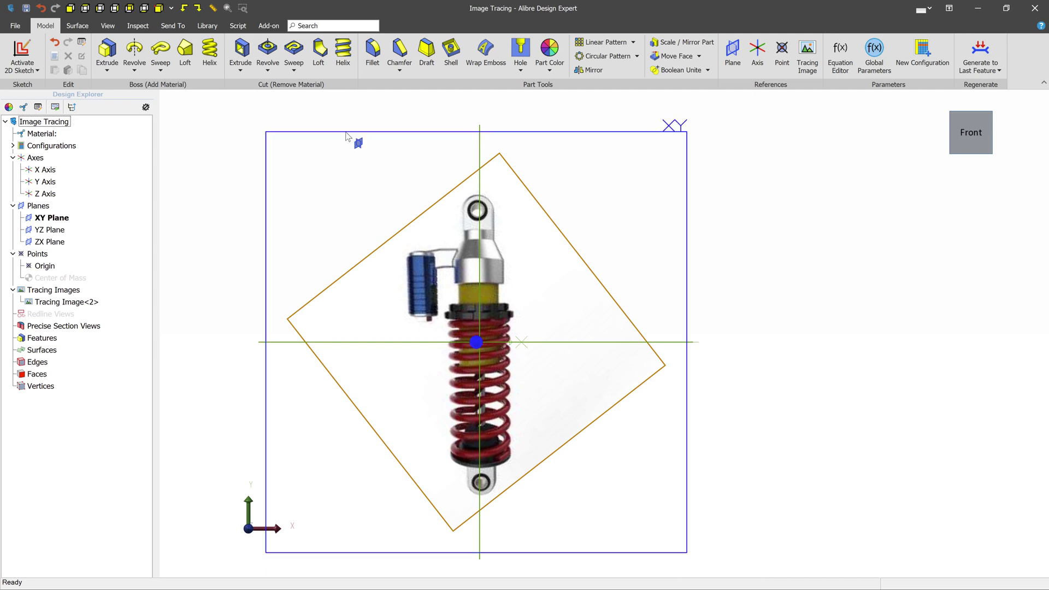
click(346, 137)
mouse_move(373, 150)
middle_down()
mouse_move(385, 152)
mouse_move(249, 99)
middle_up()
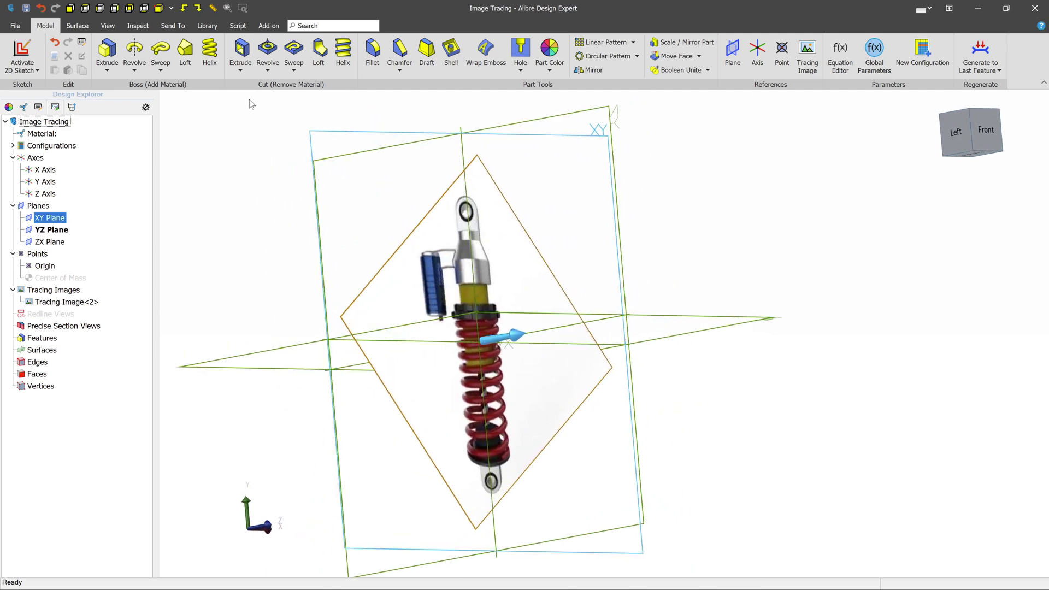
click(22, 50)
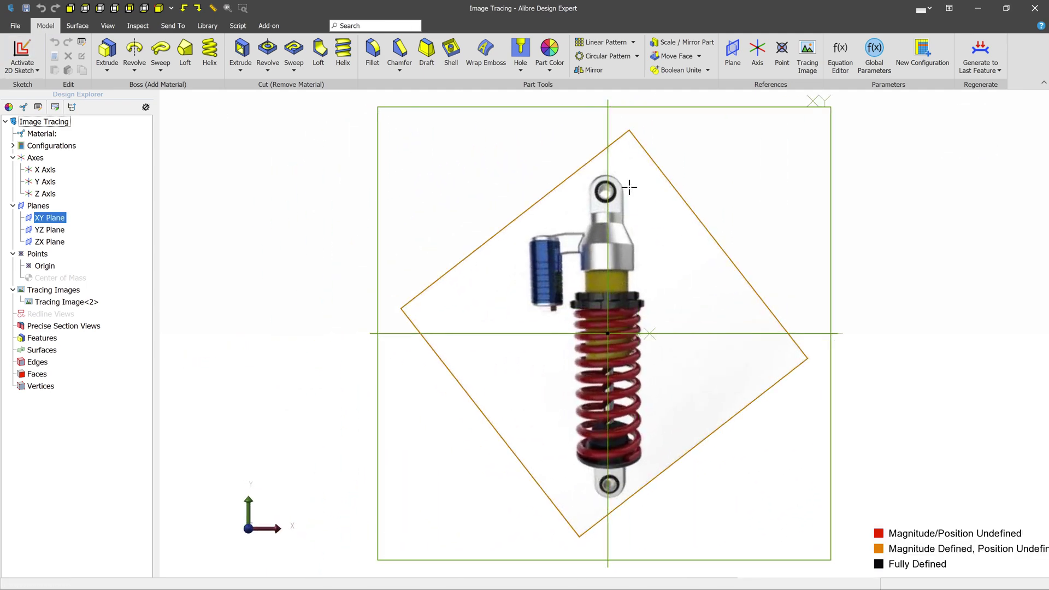
scroll(628, 188, up, 5)
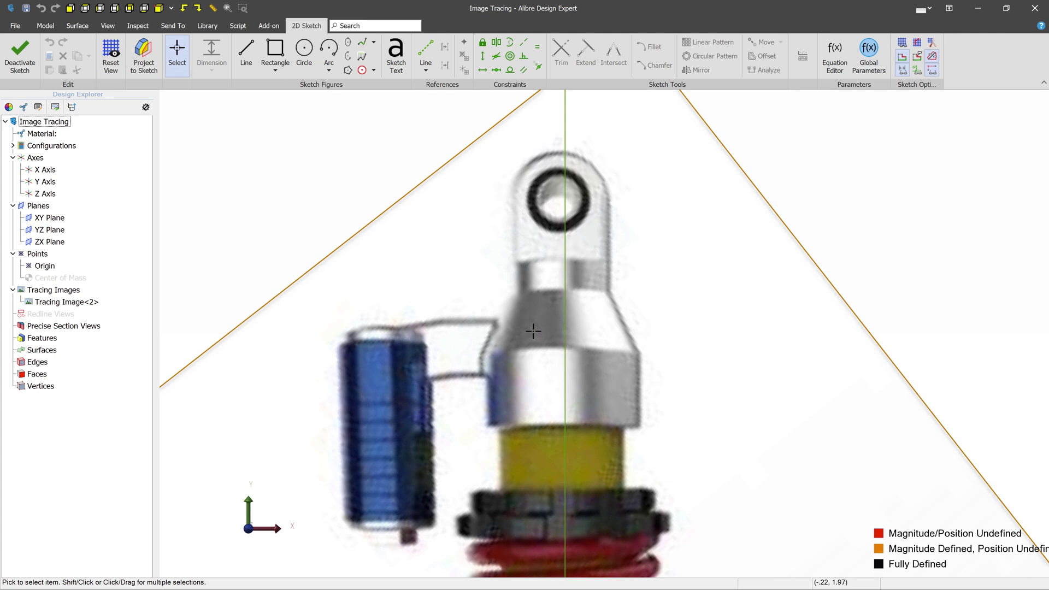
scroll(563, 325, down, 2)
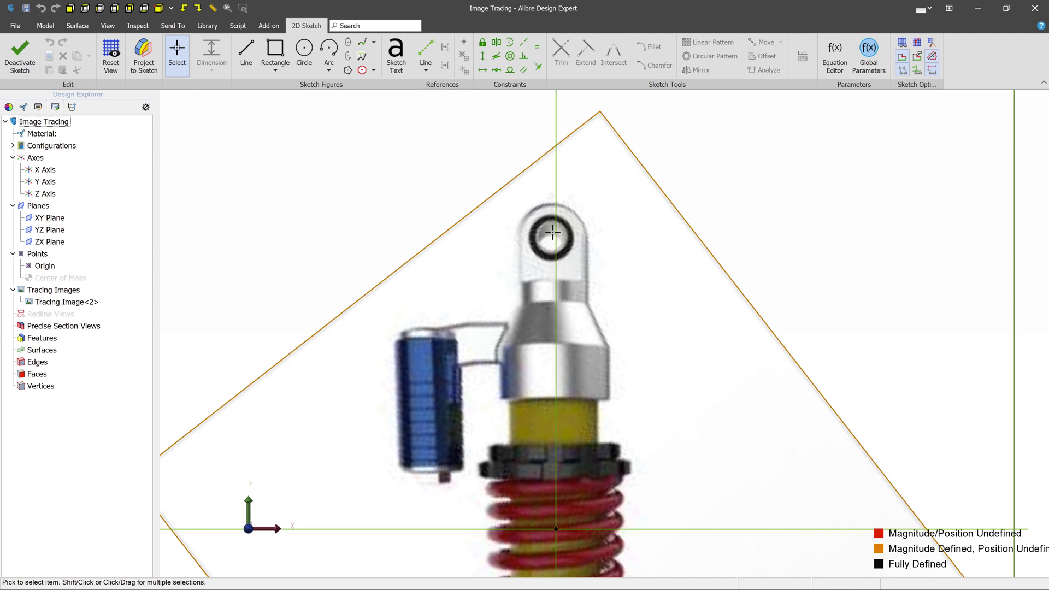
Draw a circle around the top eye hole.
click(316, 56)
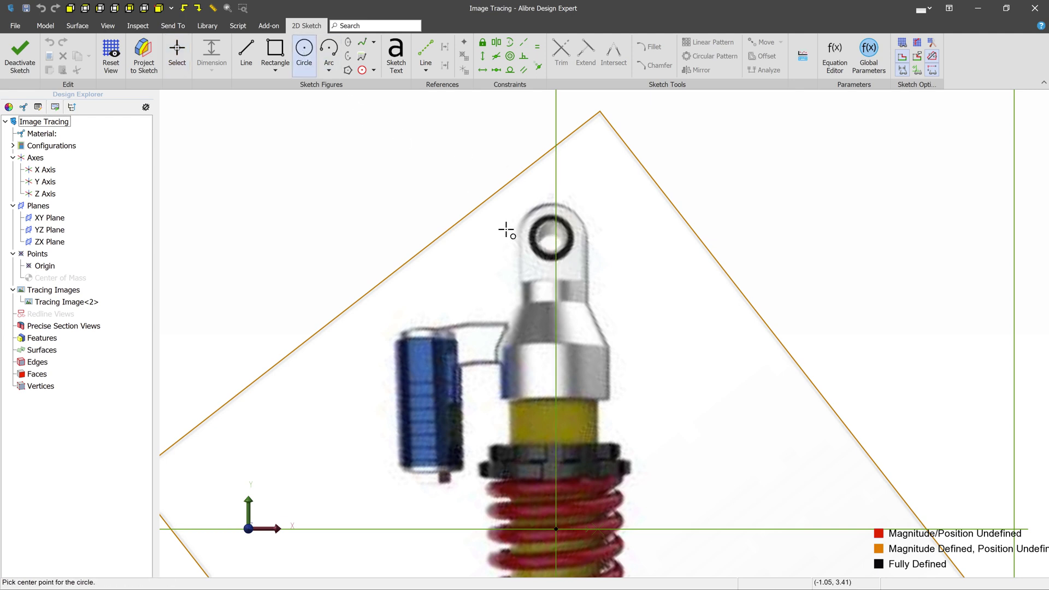
click(552, 236)
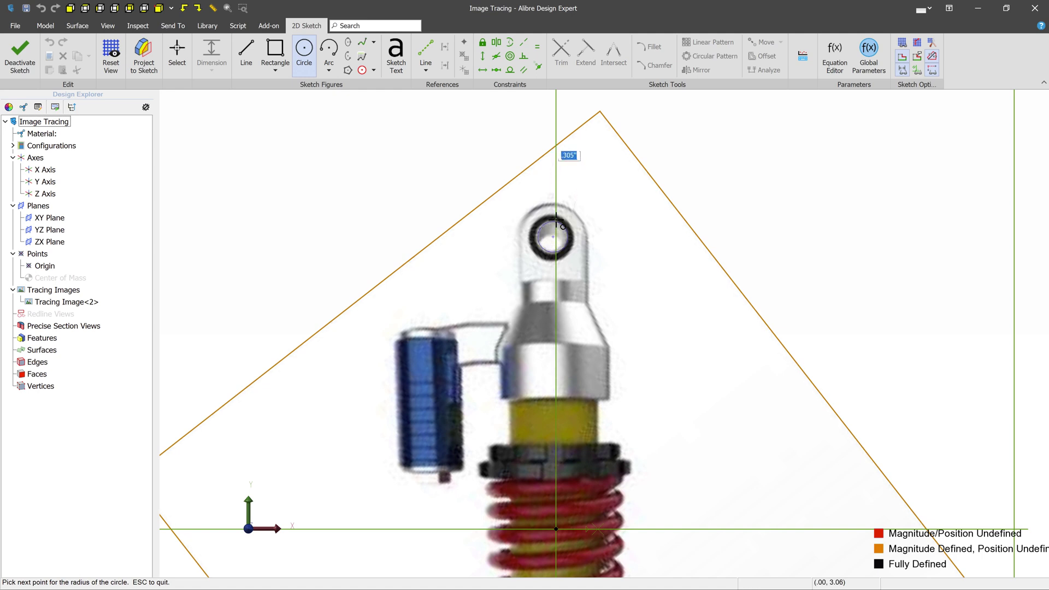
click(573, 237)
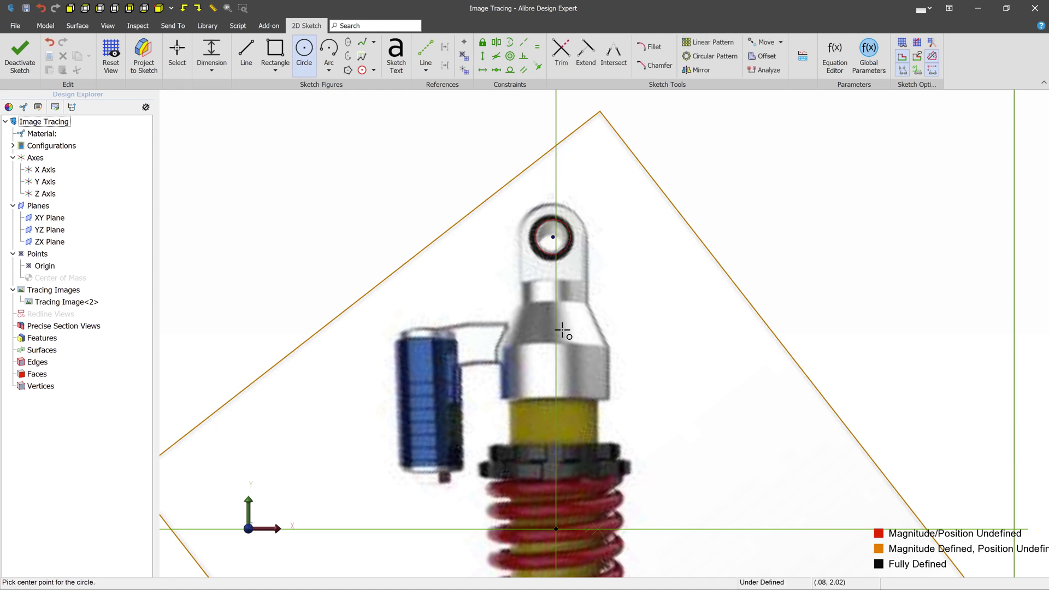
Trace the left and right outlines of the mount from the body's bottom up to the eye.
click(246, 57)
click(501, 399)
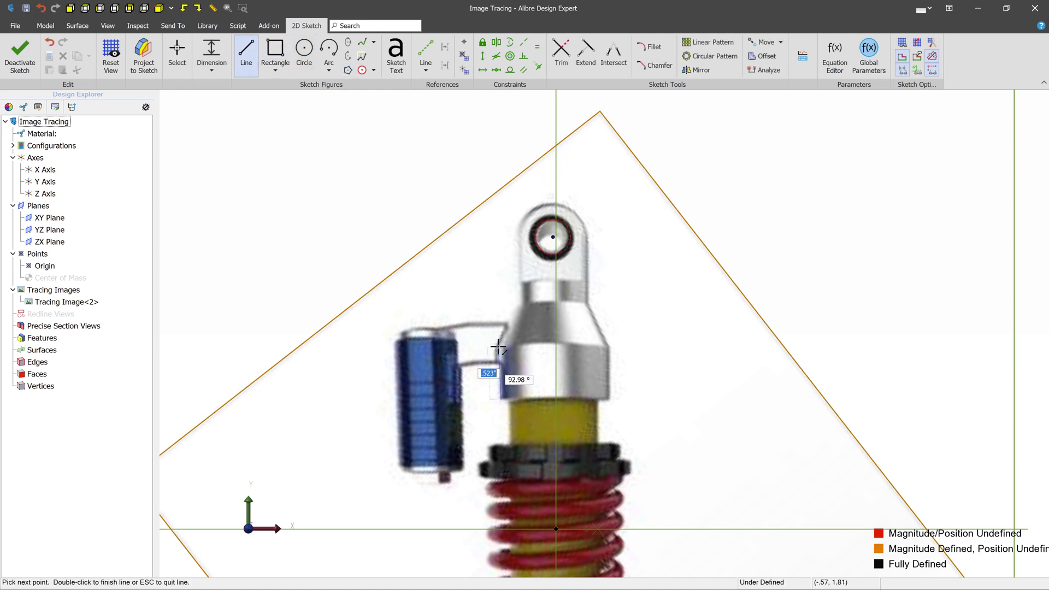
click(498, 346)
click(520, 305)
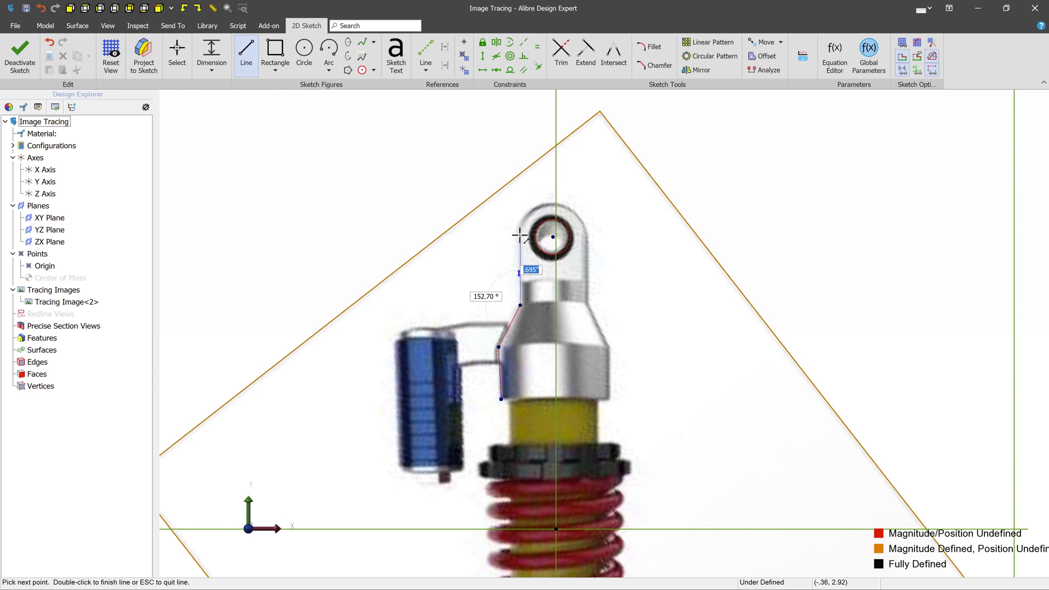
double_click(520, 235)
click(587, 234)
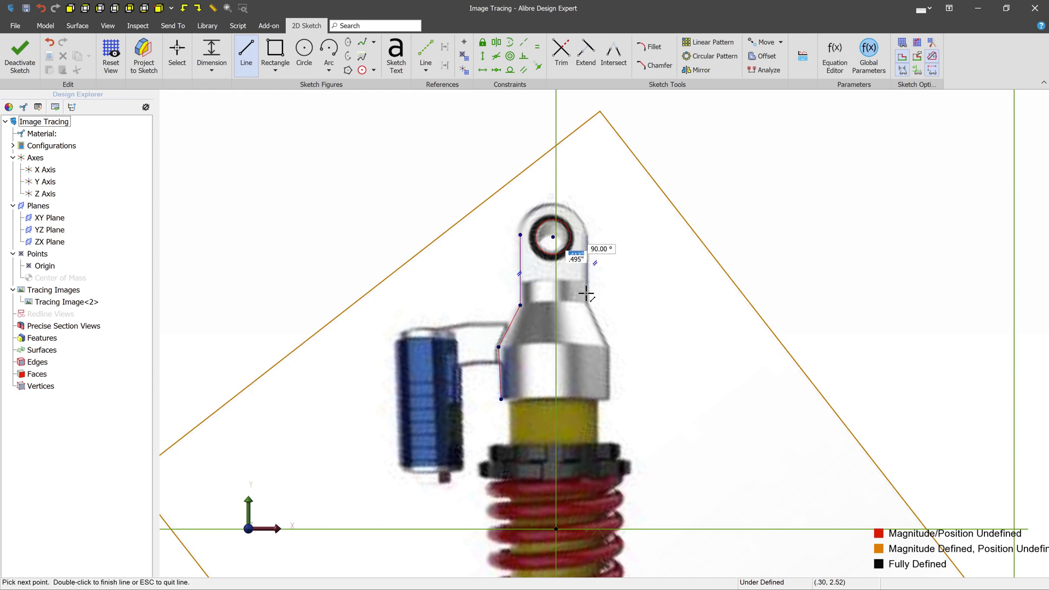
click(586, 305)
click(610, 346)
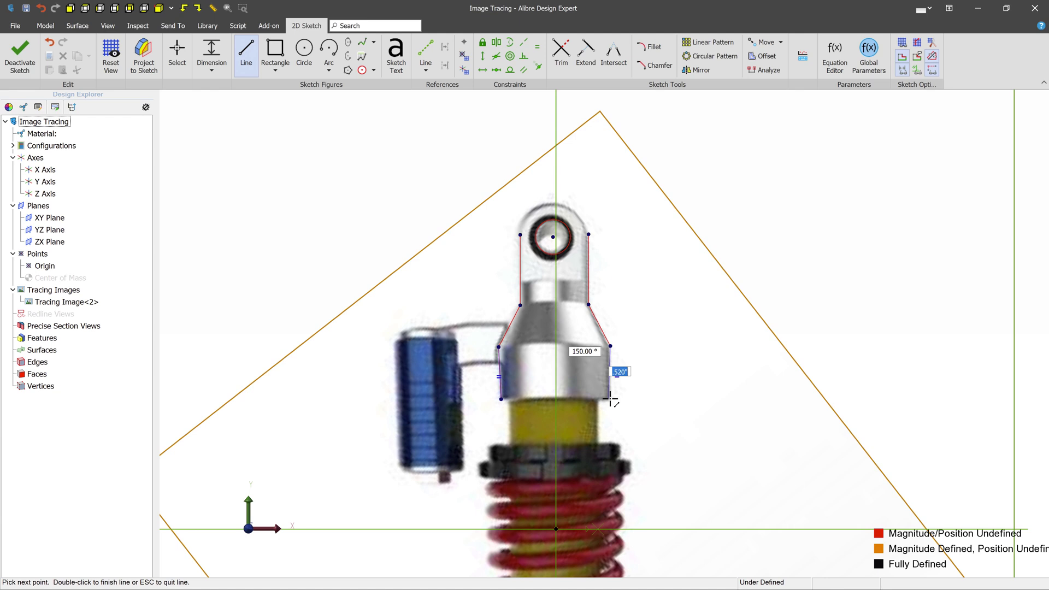
double_click(610, 399)
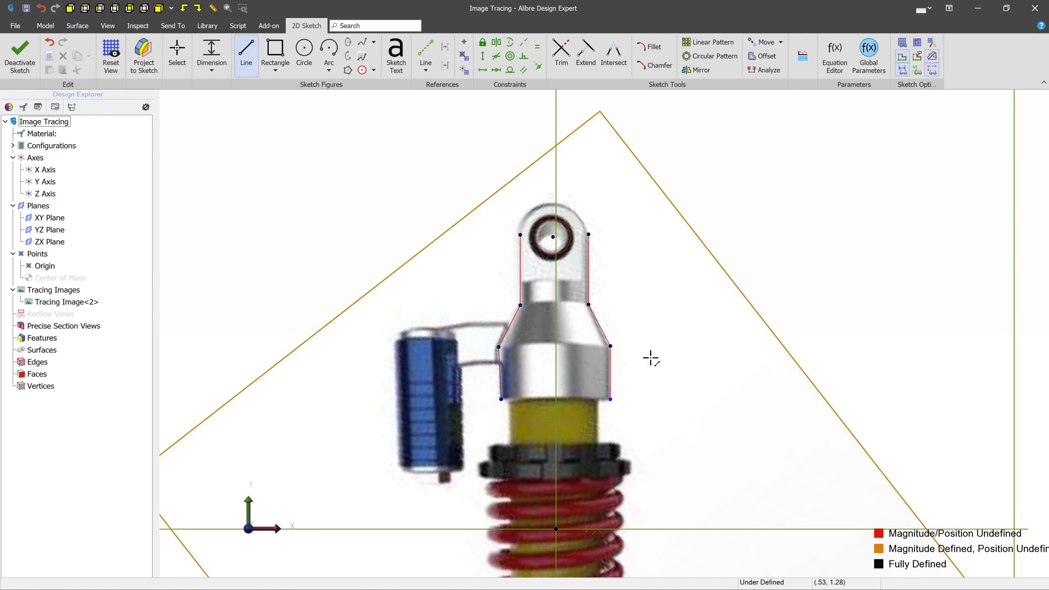
Draw a centre-point arc over the eye joining the tops of both side lines.
click(328, 50)
click(552, 236)
click(588, 234)
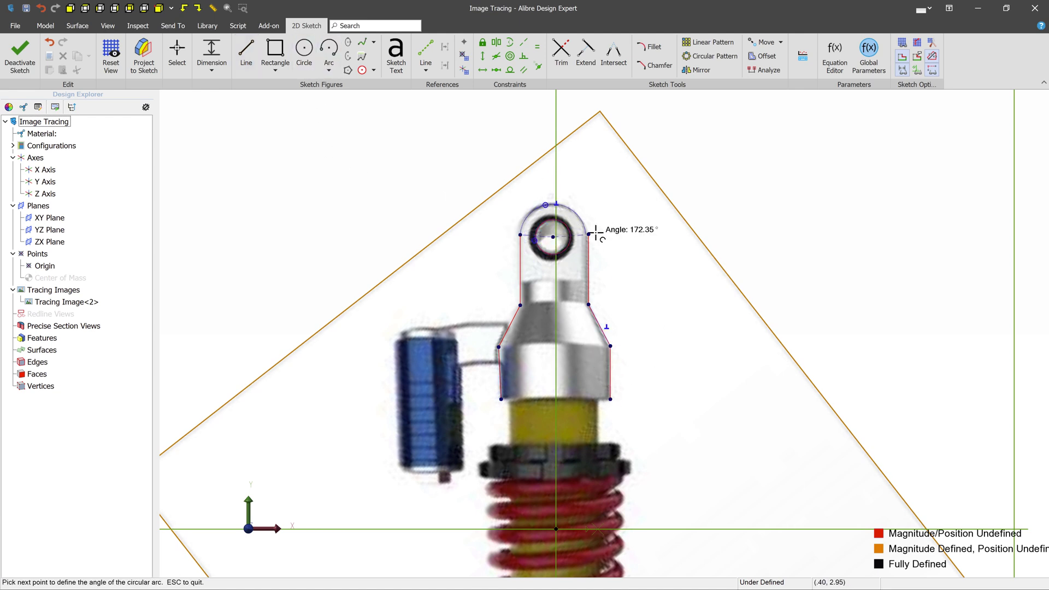
click(518, 234)
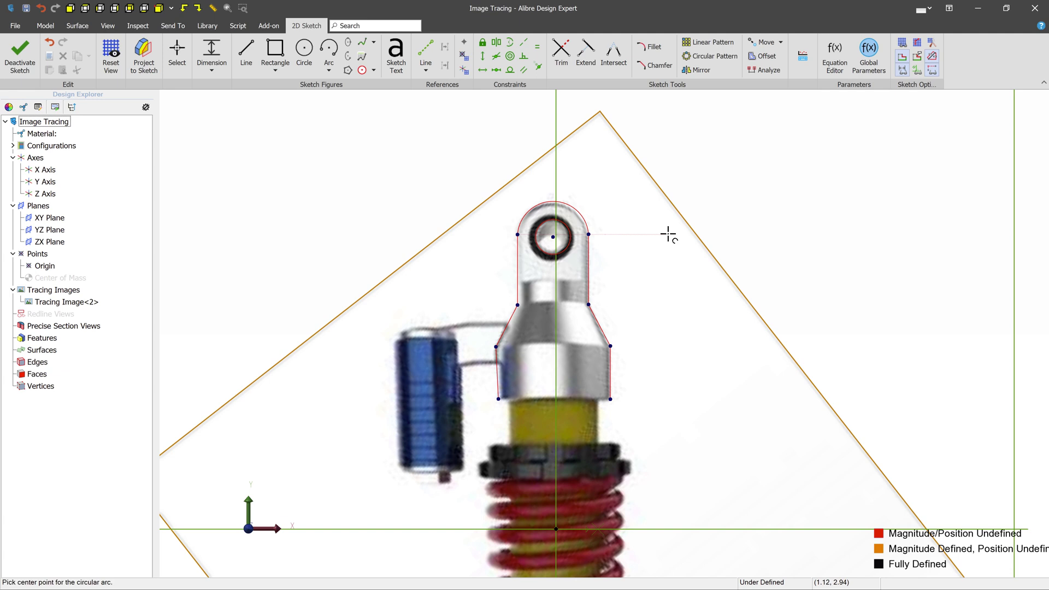
click(553, 236)
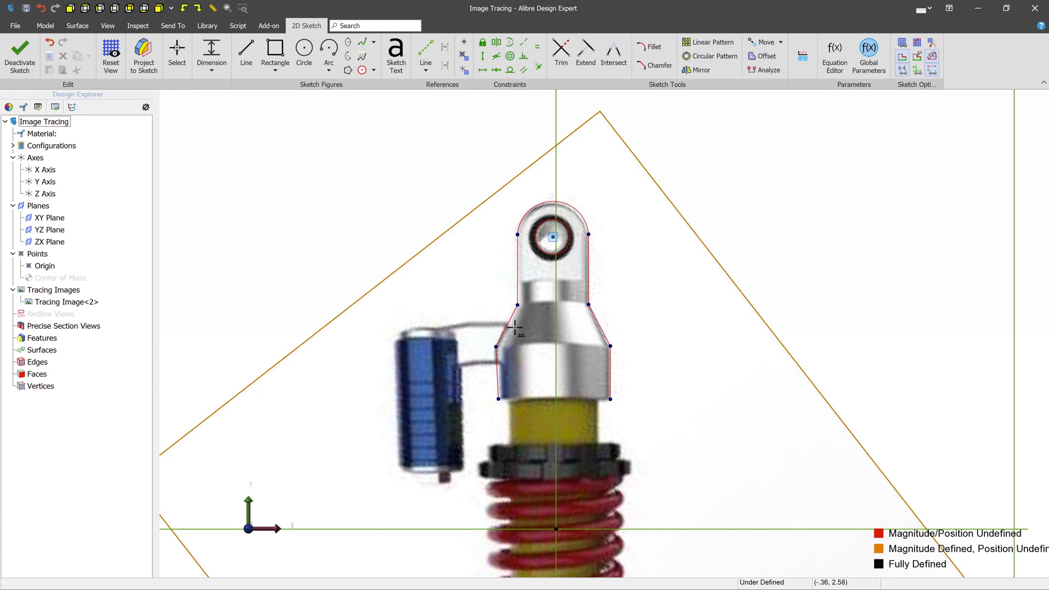
key(Escape)
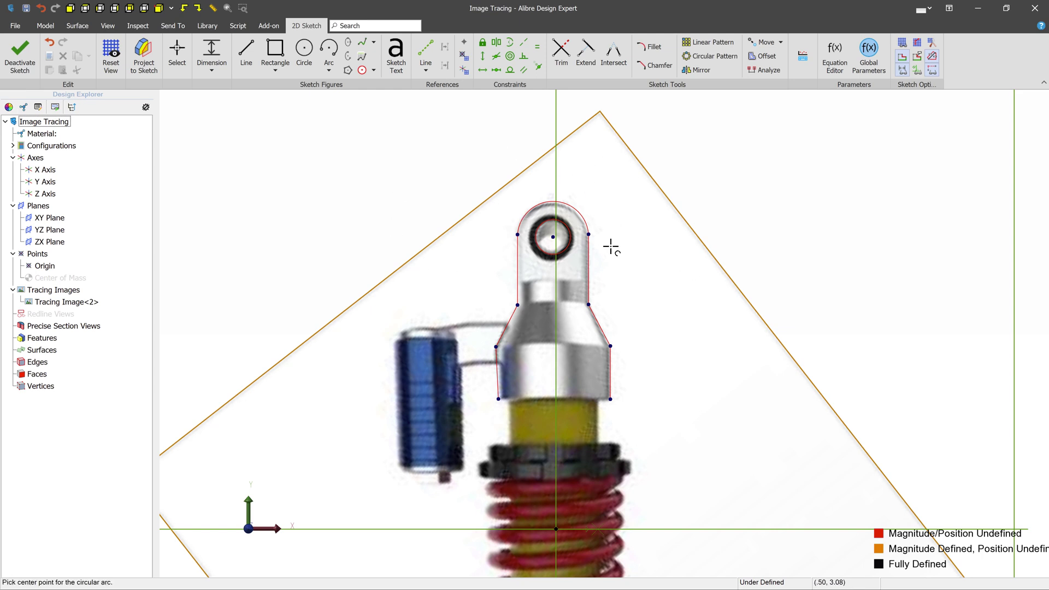
scroll(462, 281, down, 4)
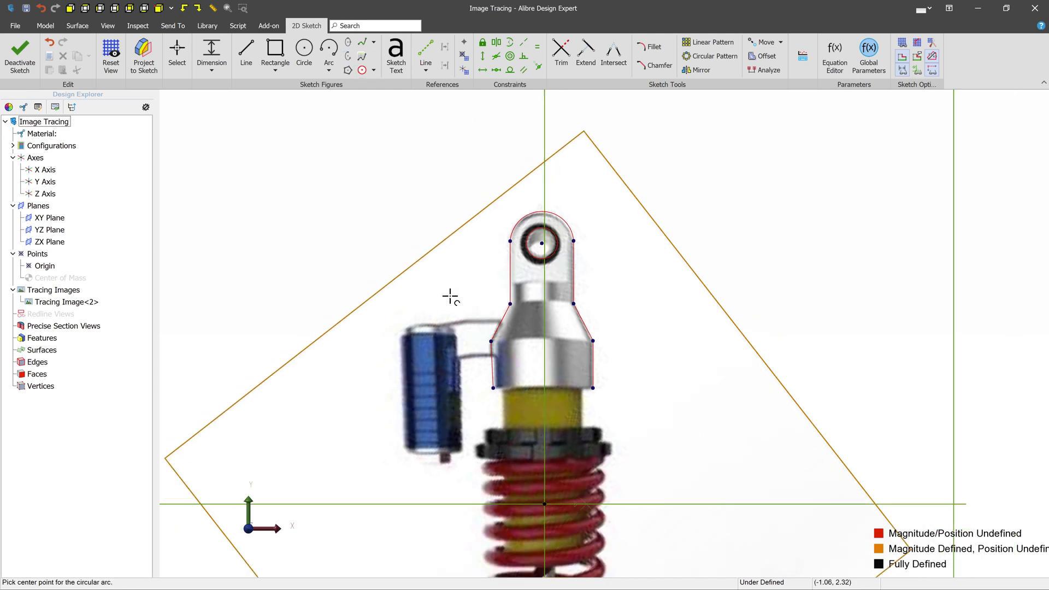
Exit the sketch, then view the model normal to the YZ plane and from the front.
click(20, 55)
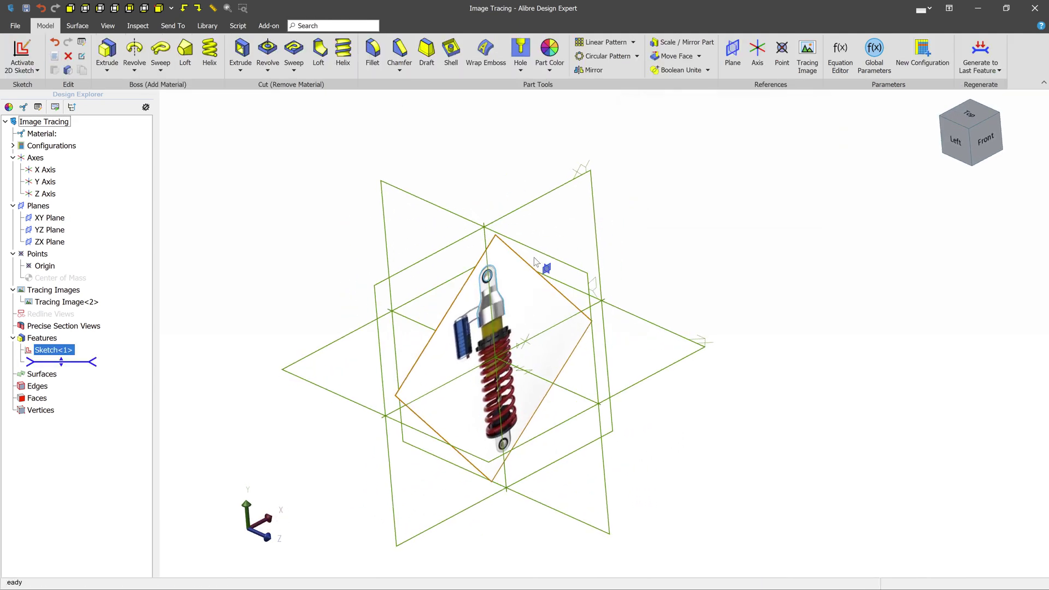
middle_drag(556, 301, 538, 263)
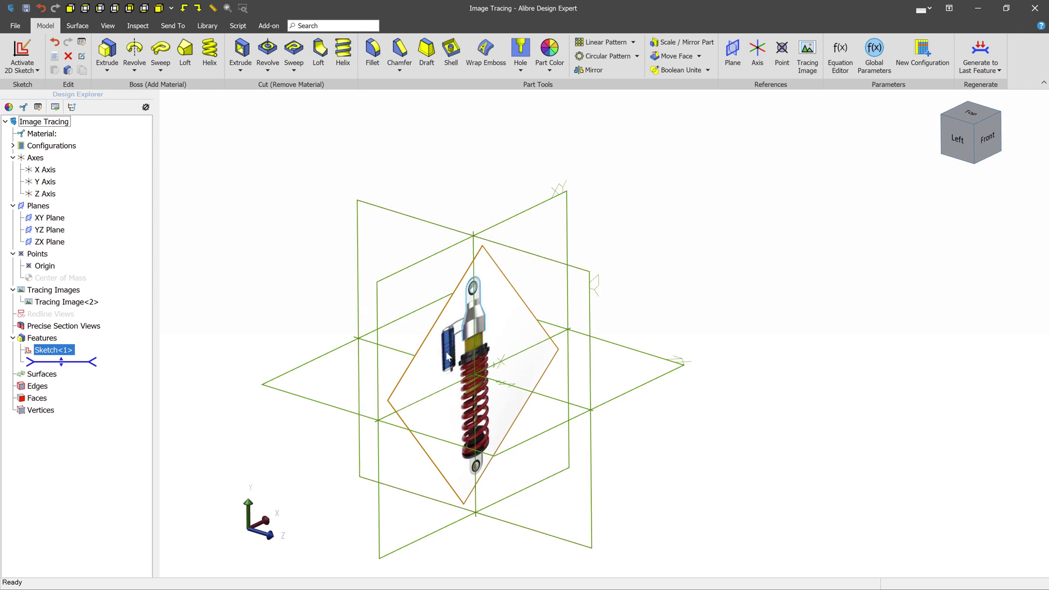
click(534, 258)
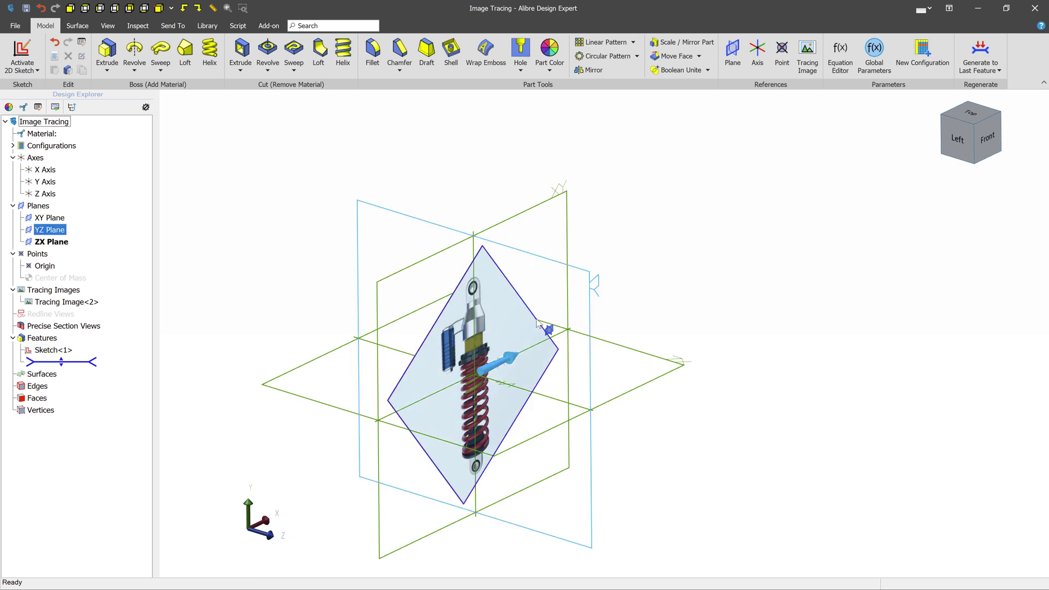
key(ctrl+l)
mouse_move(545, 322)
right_down()
mouse_move(586, 314)
mouse_move(579, 308)
right_up()
key(ctrl+f)
click(855, 342)
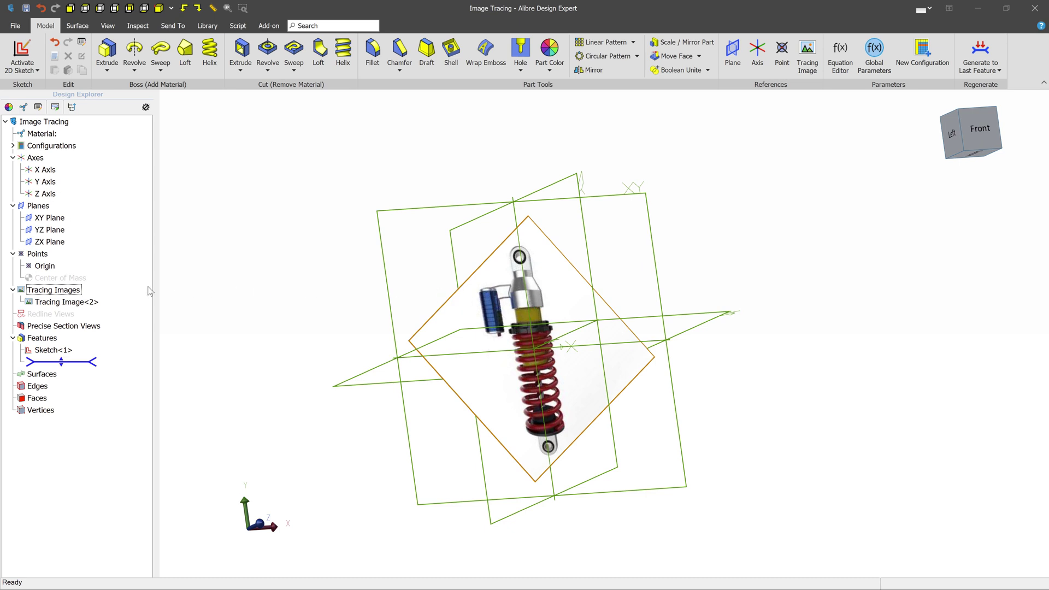
Hide and reshow Tracing Image<2>, then toggle all tracing images off.
right_click(78, 305)
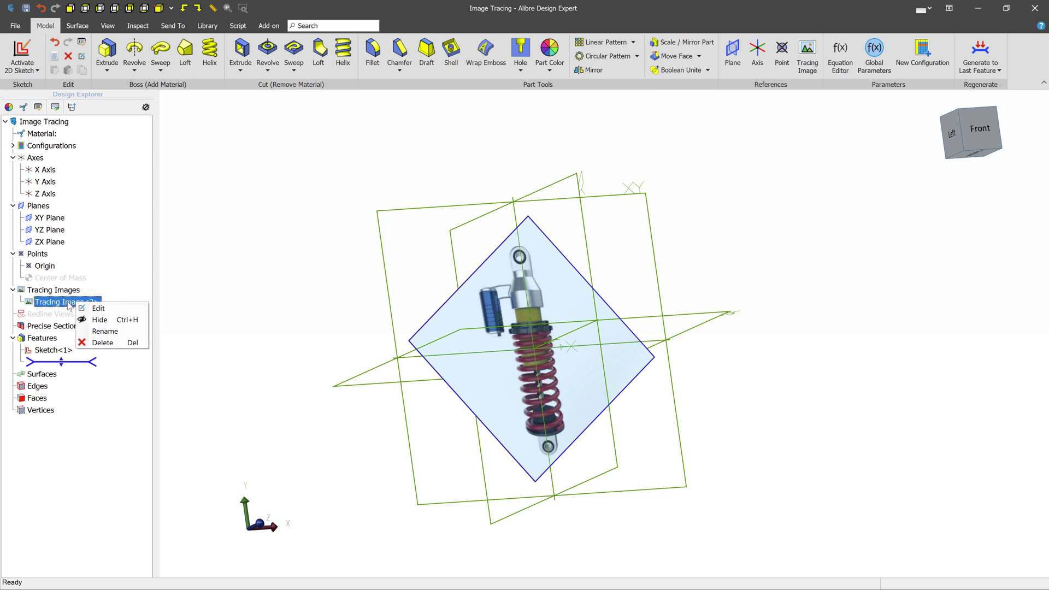
click(113, 321)
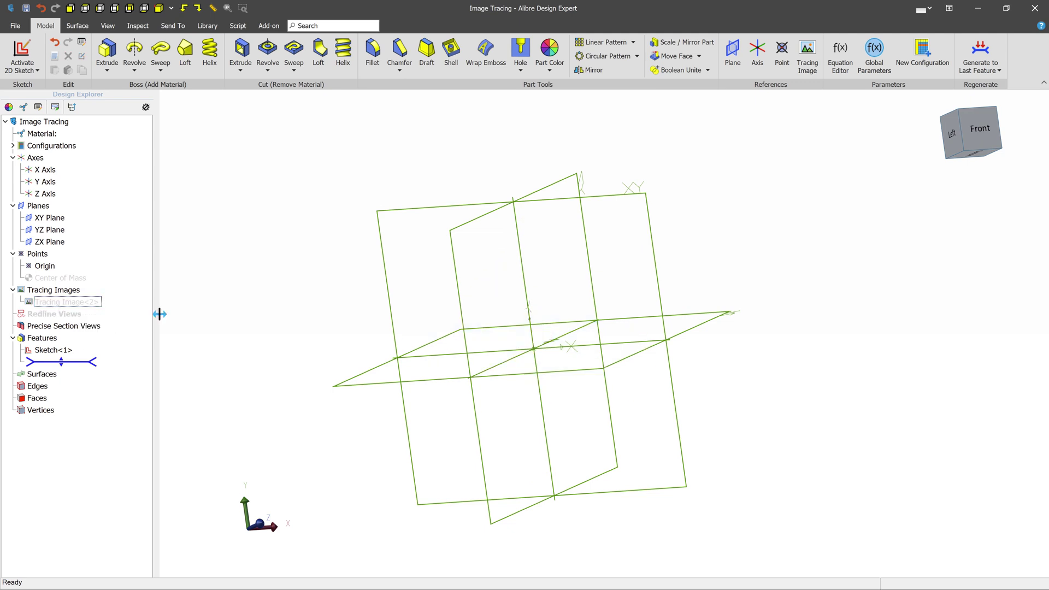
right_click(95, 304)
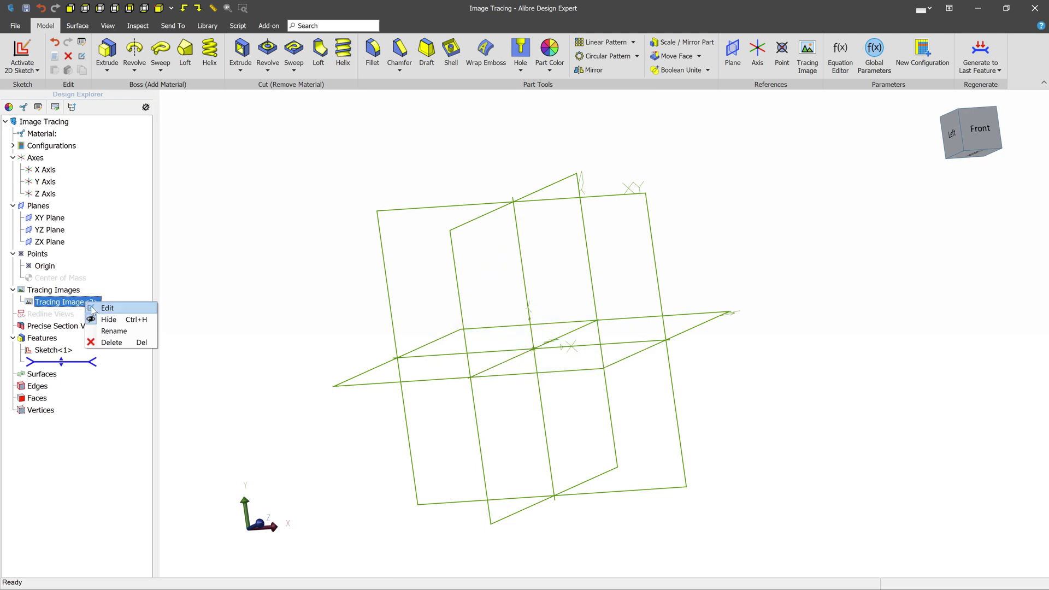
click(110, 321)
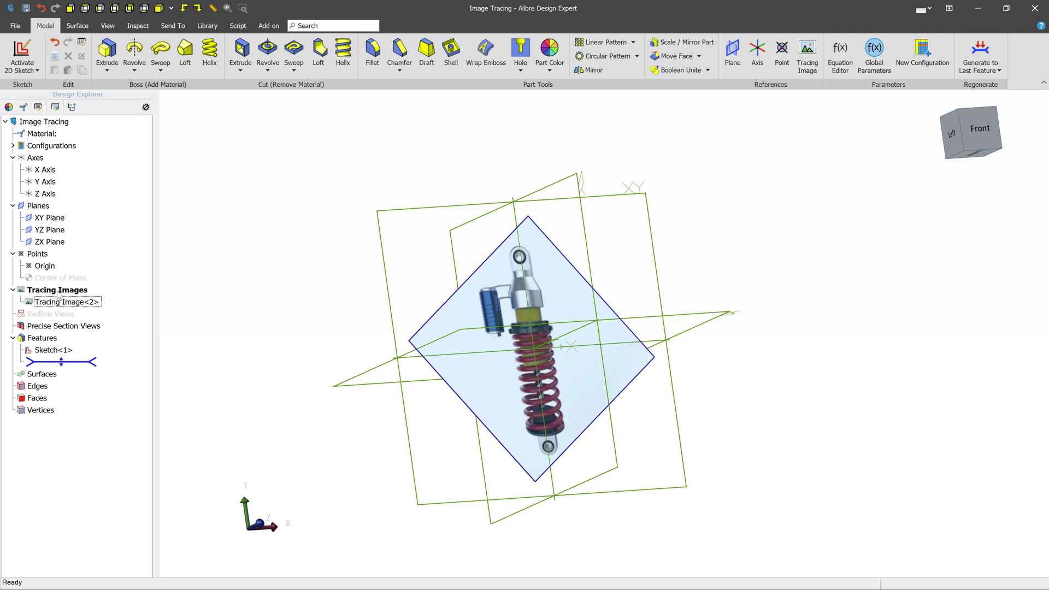
right_click(78, 293)
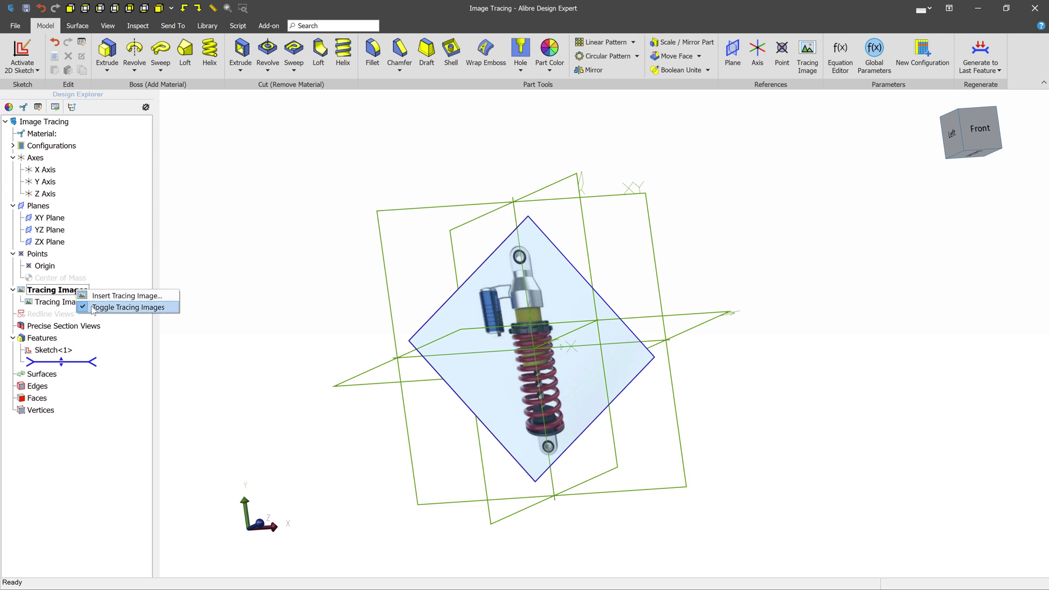
click(158, 309)
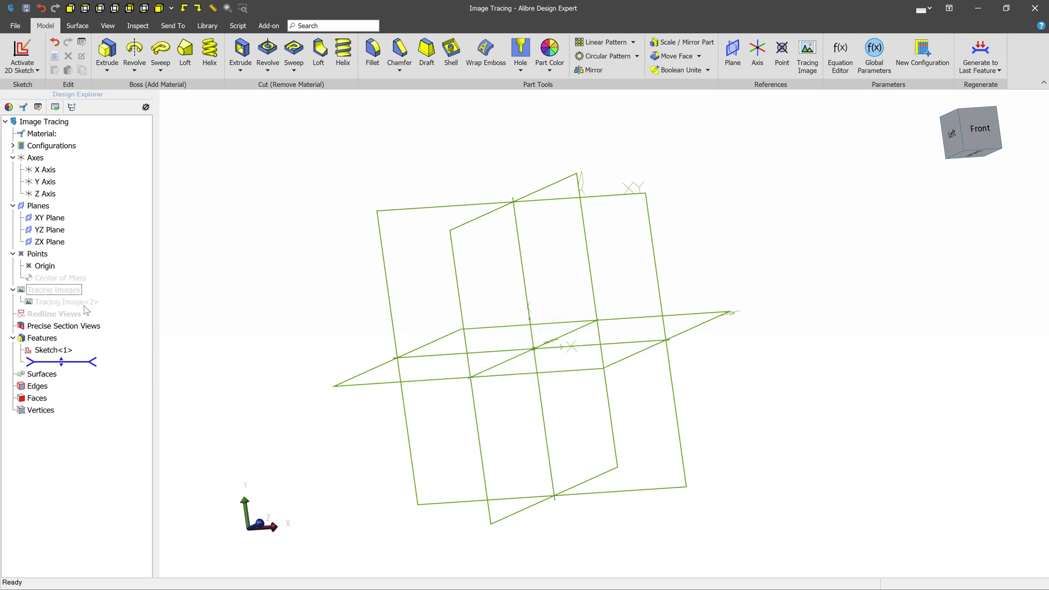